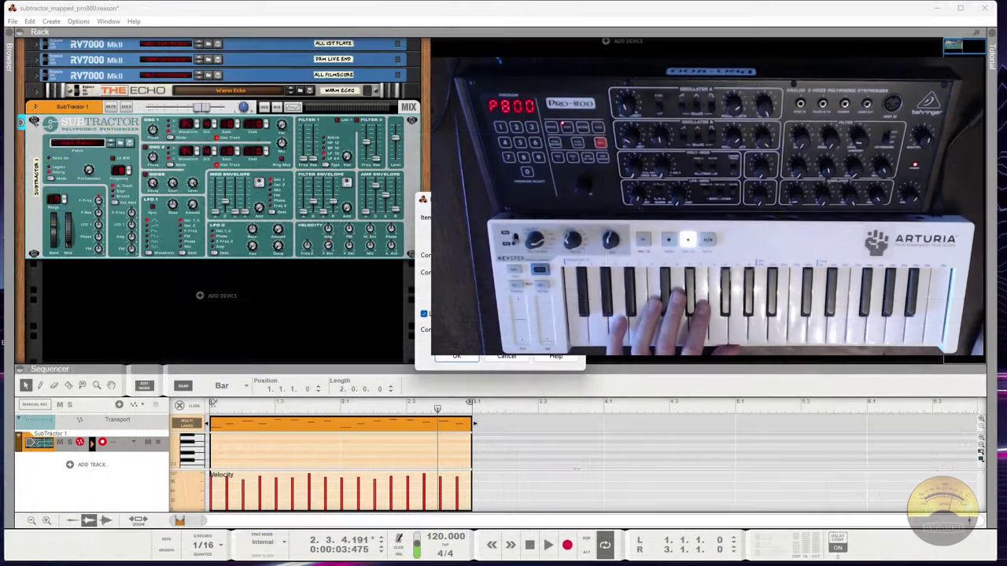
Close the open mapping dialog and map SubTractor 1's Filter Freq to the PRO 800 control Ch1-CC 15, learned from control surface input.
click(456, 356)
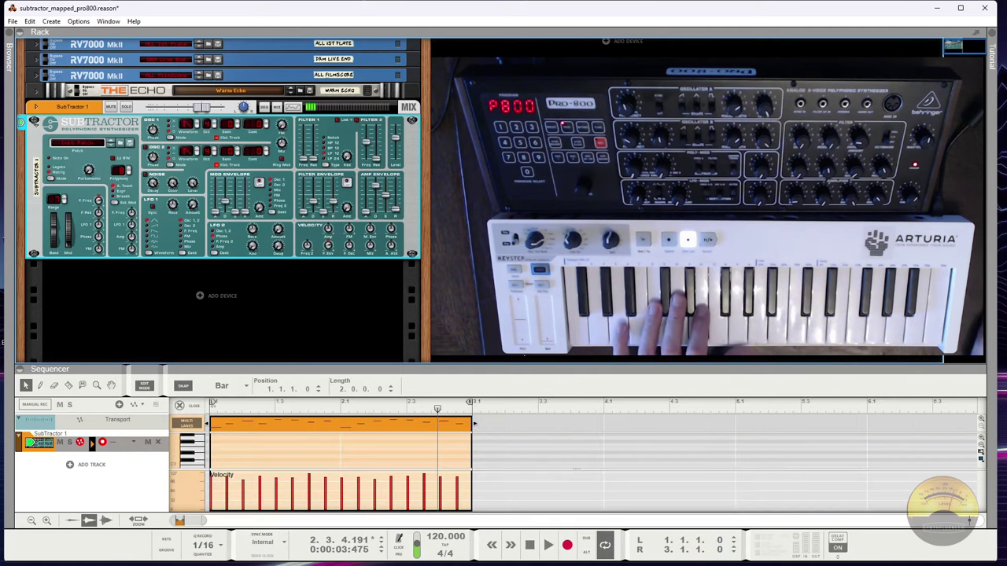
right_click(306, 164)
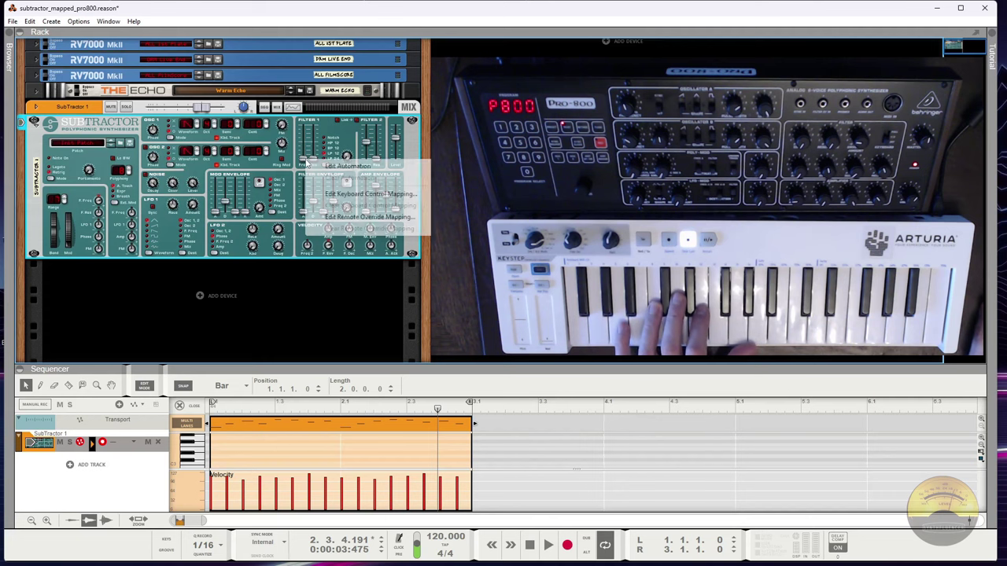
click(335, 217)
drag(476, 203, 287, 280)
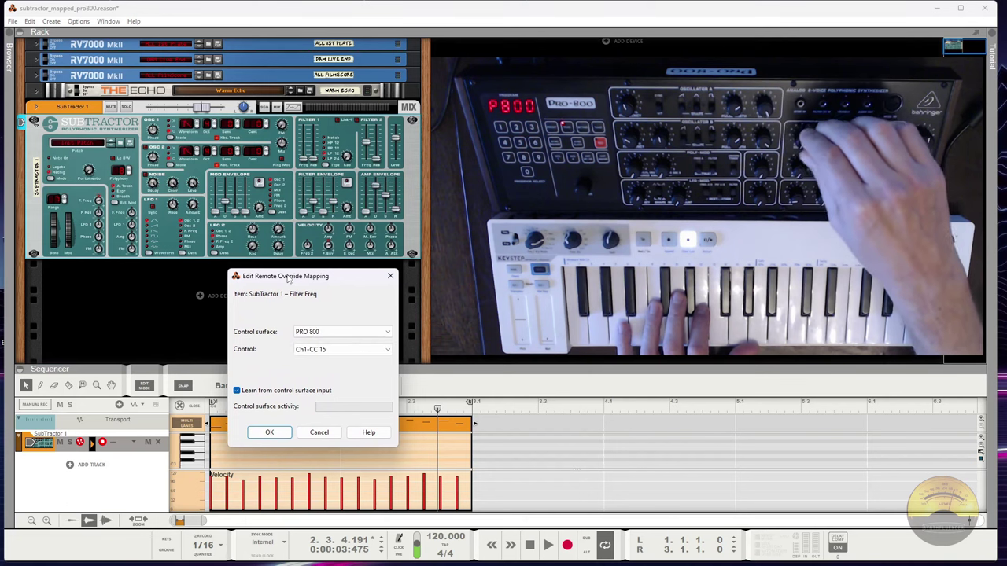
click(269, 433)
Add a remote override mapping for SubTractor 1's Filter Res, learning the control from the resonance knob on the PRO 800.
right_click(315, 162)
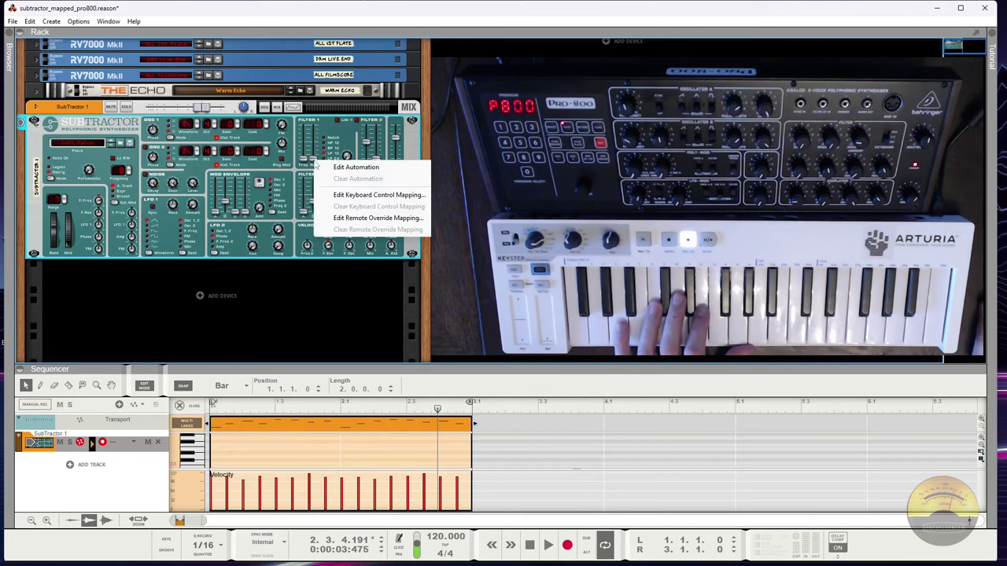
click(347, 220)
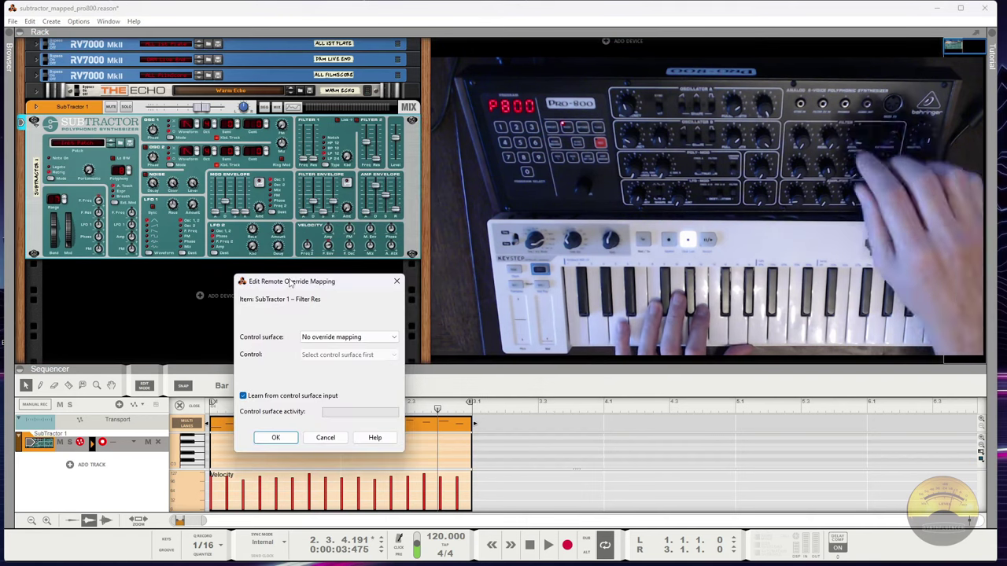
click(276, 437)
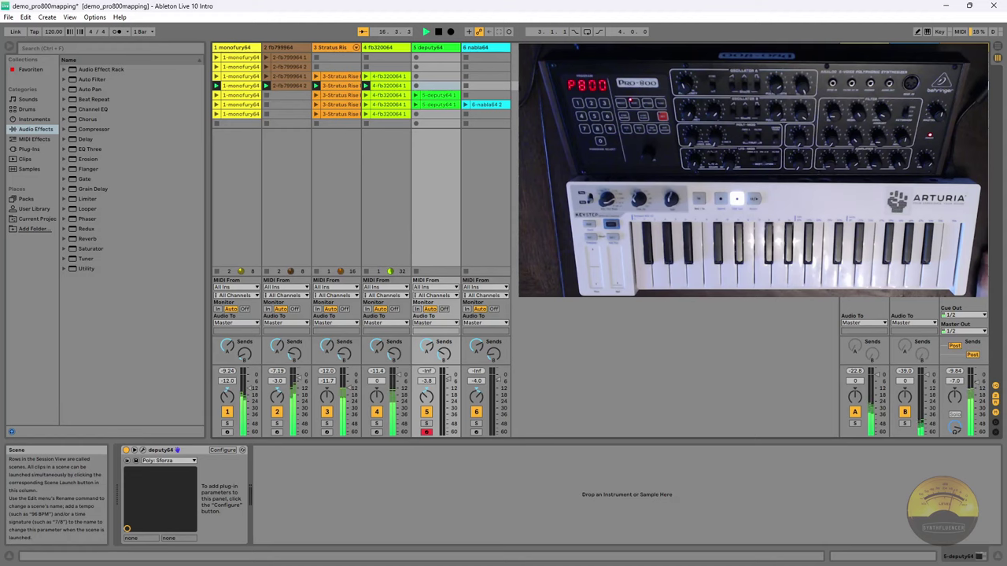
In Ableton Live, launch the next scene down in the Session View.
key(Down)
key(Return)
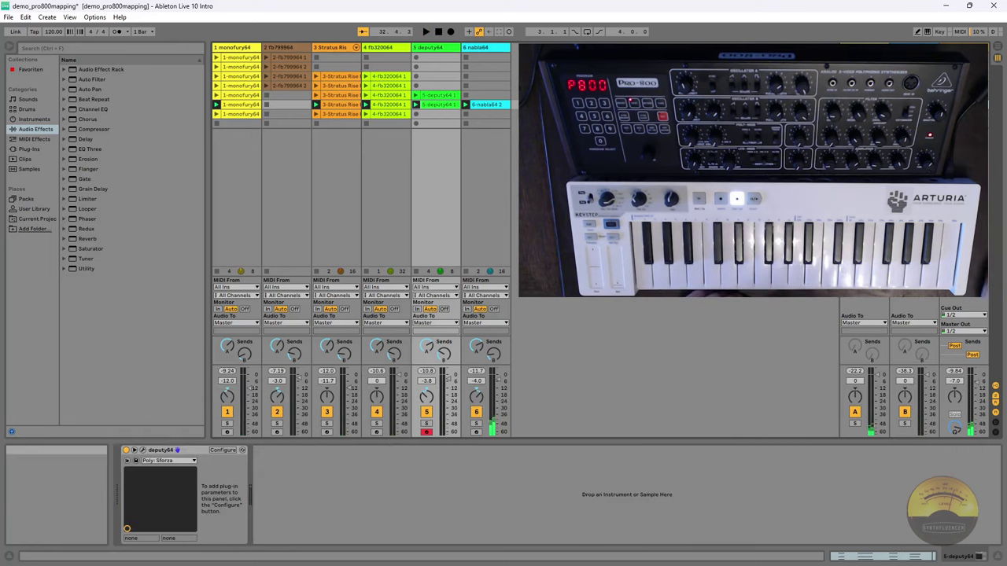
Show the deputy64 plug-in window and add the poly filter's Cut, Res, Env, Key and Velo controls to its configured device parameters.
key(ctrl+alt+p)
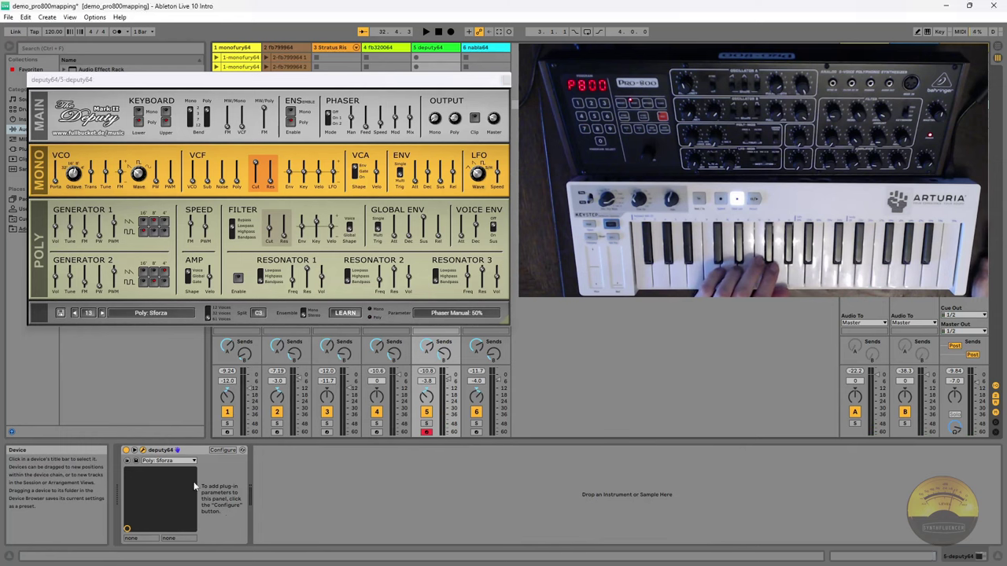
click(220, 451)
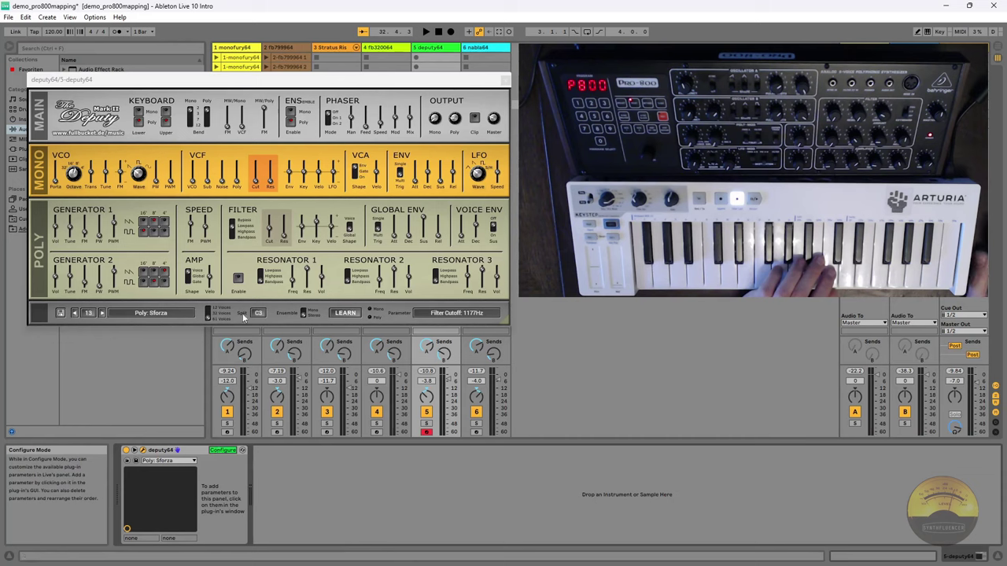
click(268, 230)
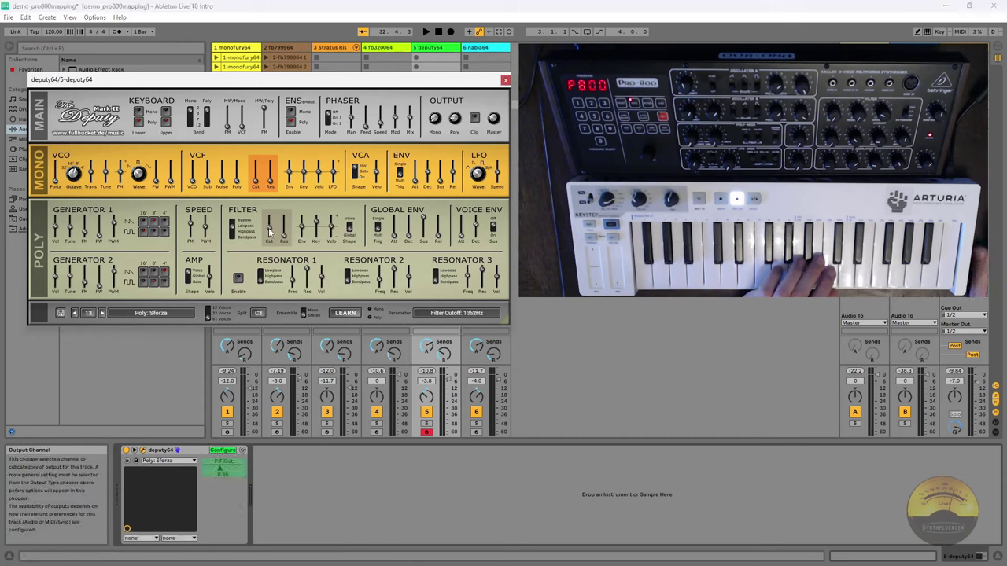
click(285, 241)
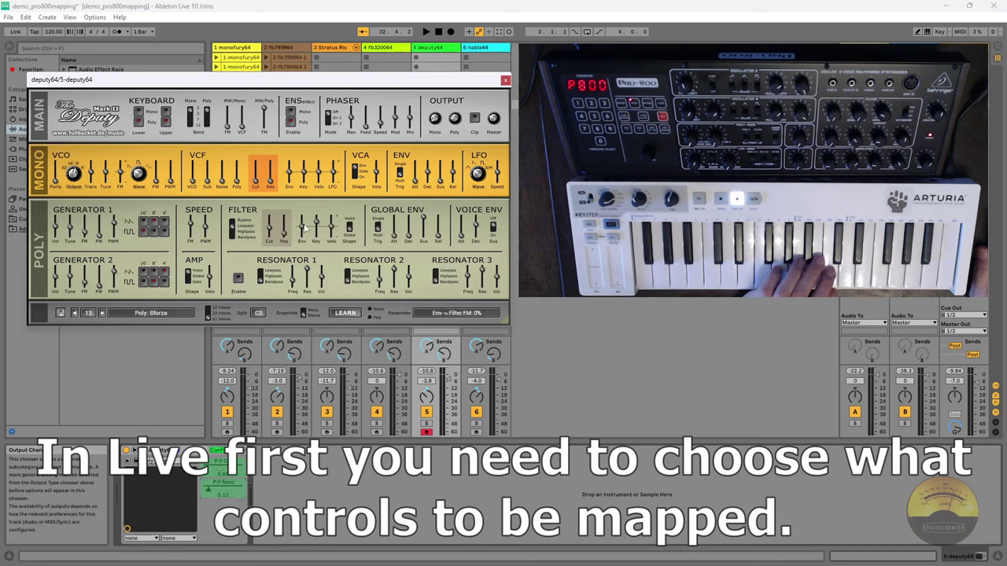
click(302, 230)
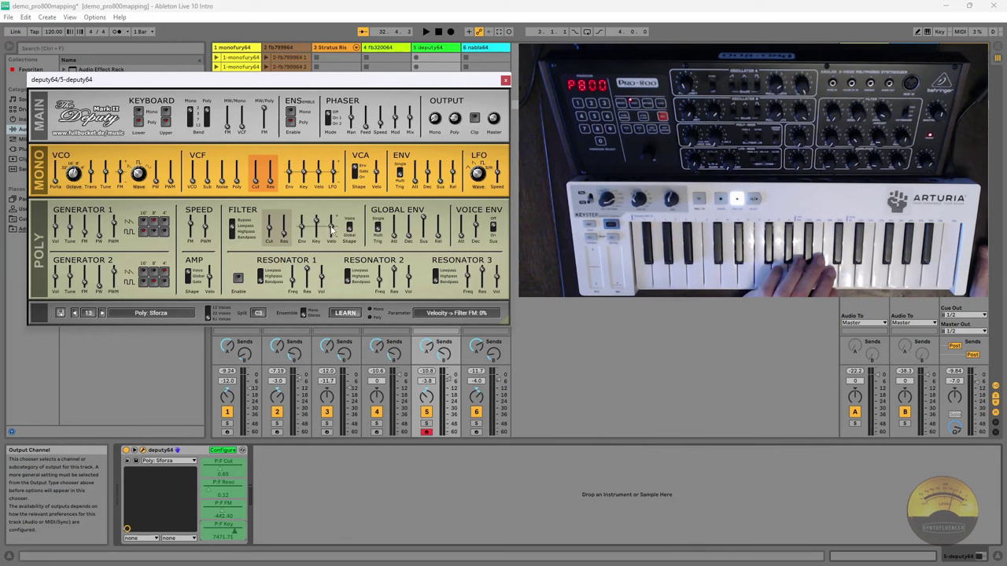
click(331, 229)
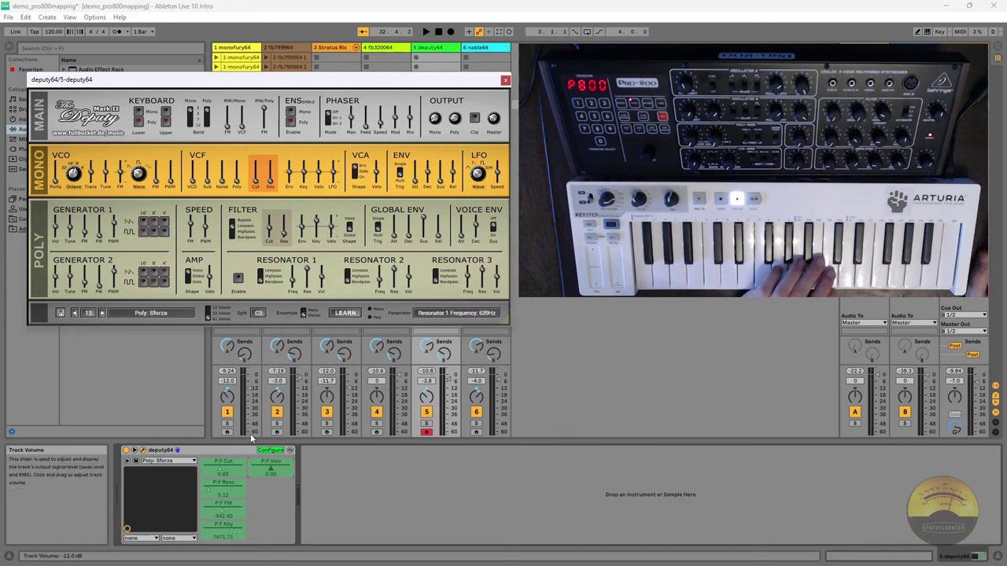
click(270, 450)
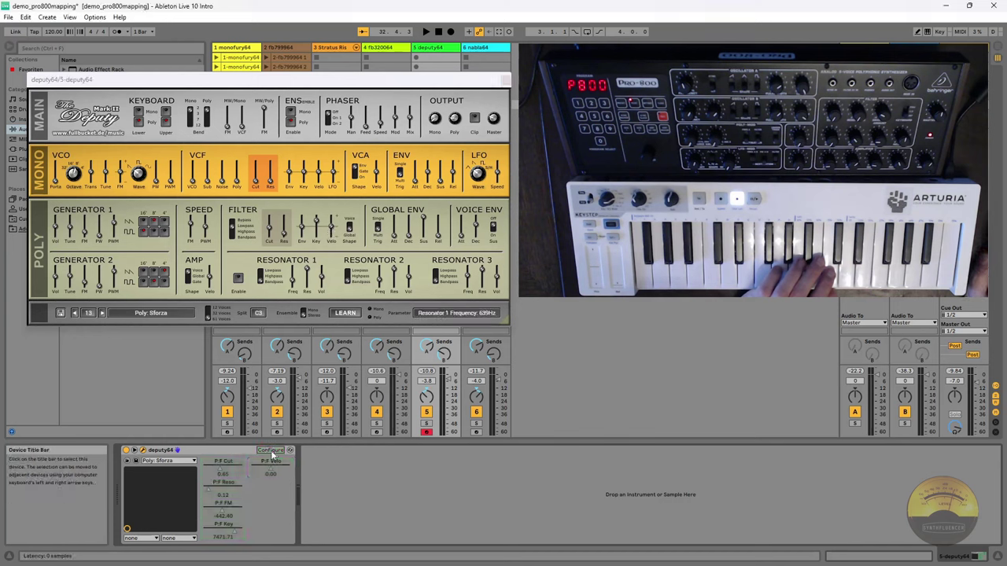
Edit the MIDI map to assign deputy64's P:F Cut to channel 1 CC 15 and map P:F Reso as well.
right_click(231, 468)
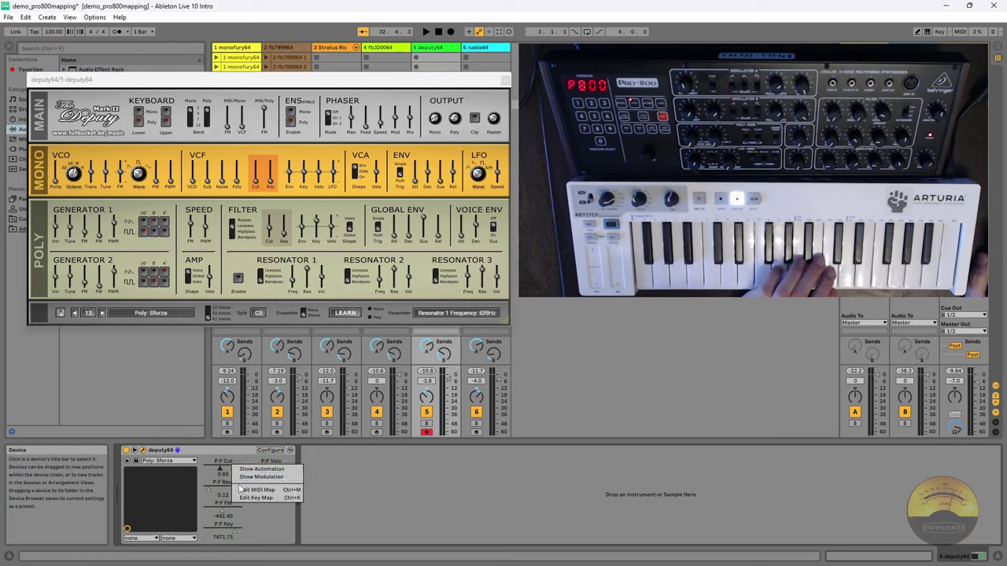
click(240, 489)
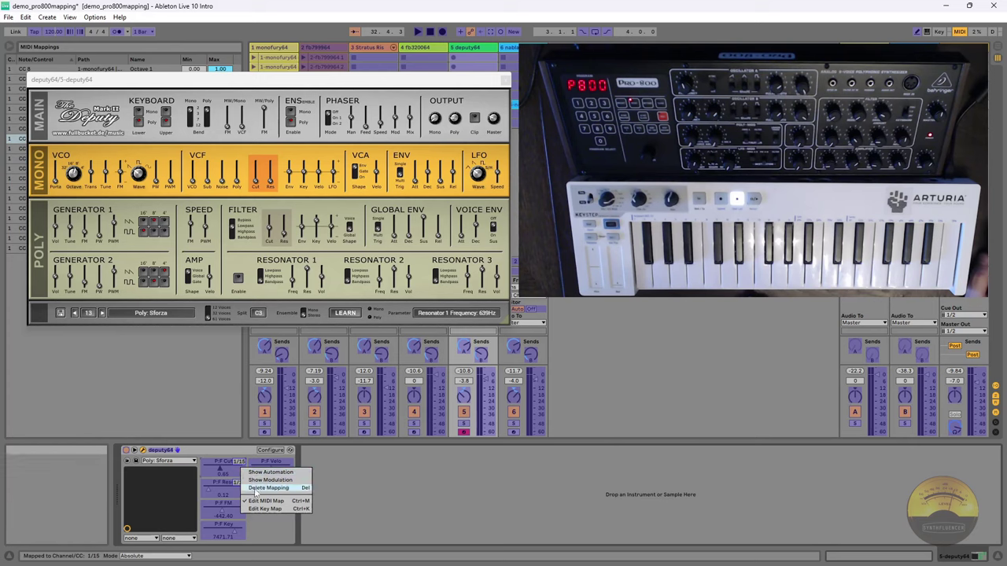
key(ctrl+m)
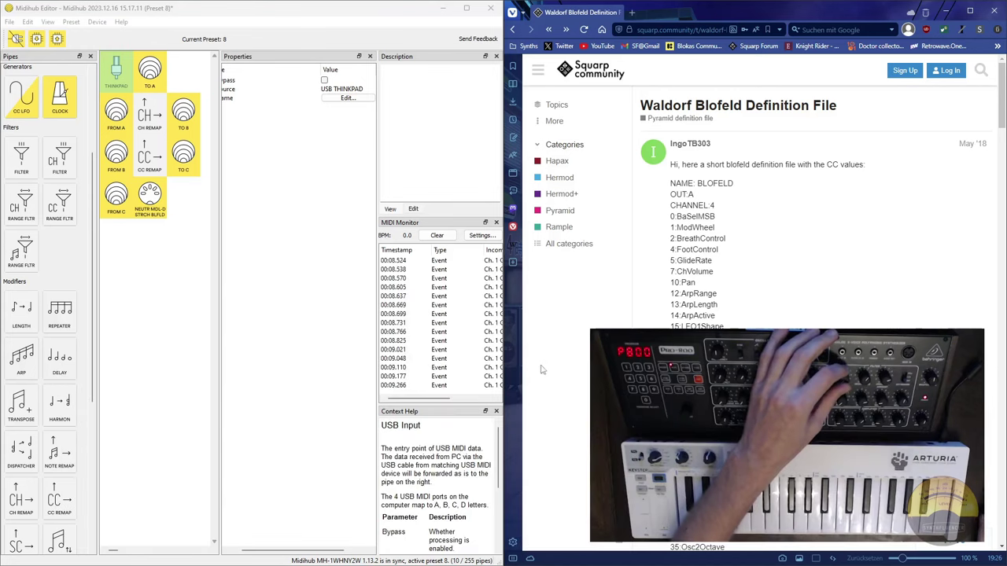
In Midihub Editor, check the incoming CC in the MIDI Monitor and set the CC Remap pipe's input low and high to 15.
drag(442, 399, 487, 400)
click(437, 263)
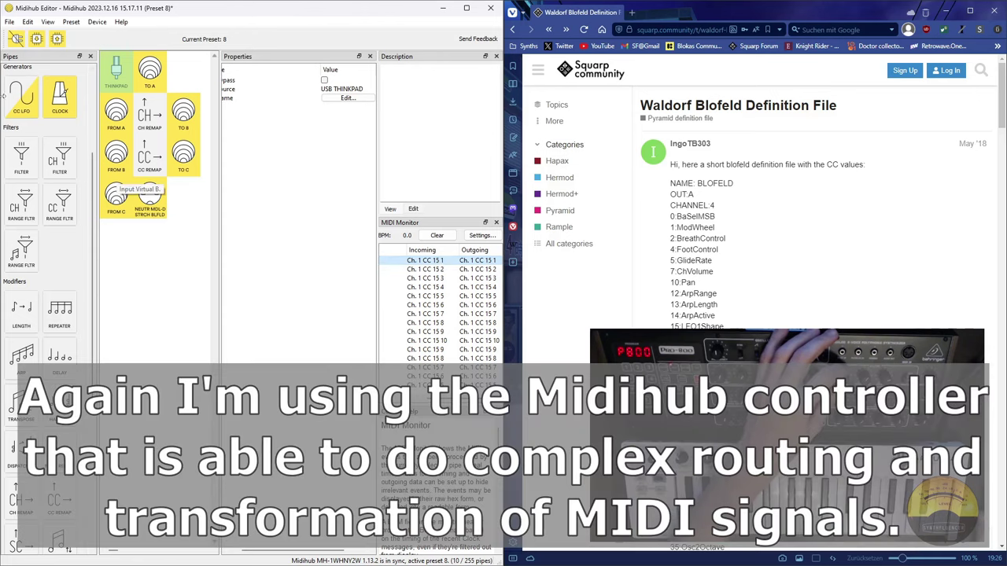
click(145, 161)
click(329, 89)
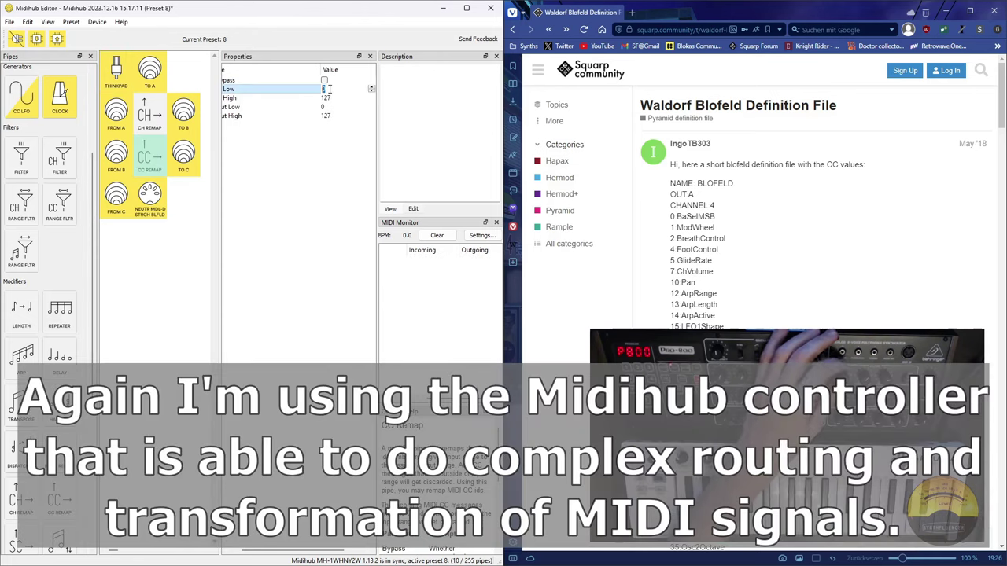
text(15)
key(Tab)
key(Tab)
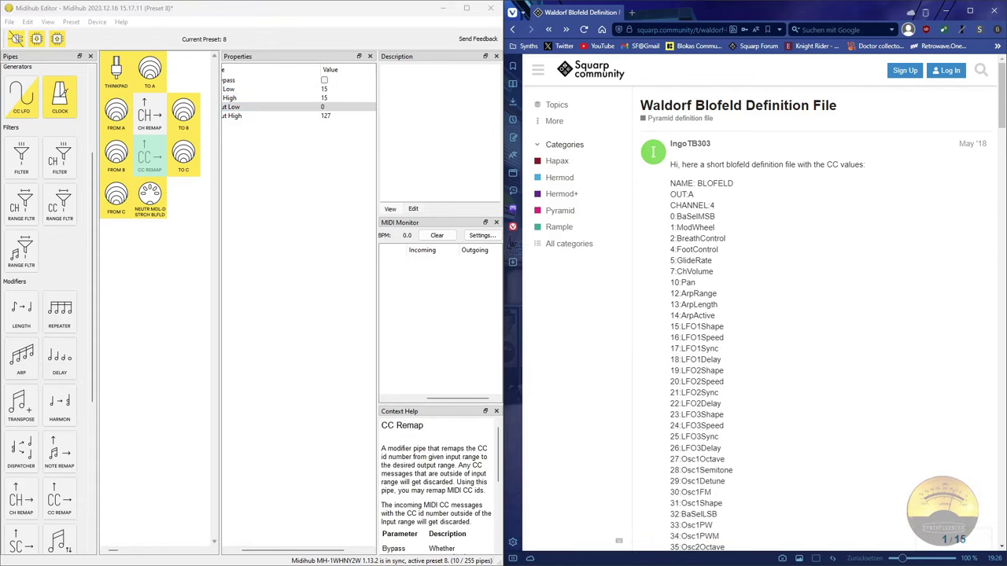
Look up F1Cutoff in the Waldorf Blofeld definition list and set the CC Remap pipe's output low and high to 69.
scroll(811, 305, down, 5)
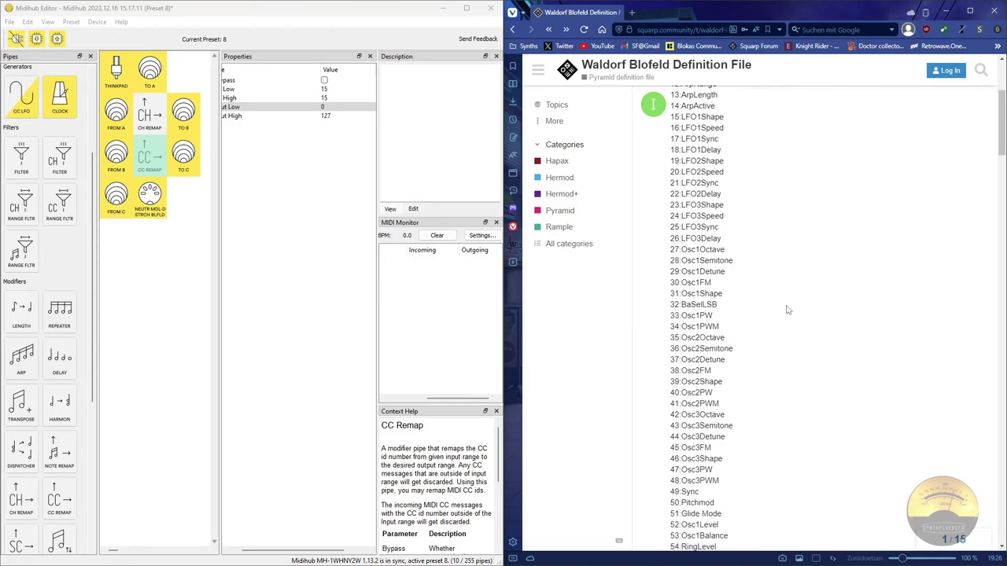
scroll(777, 321, down, 3)
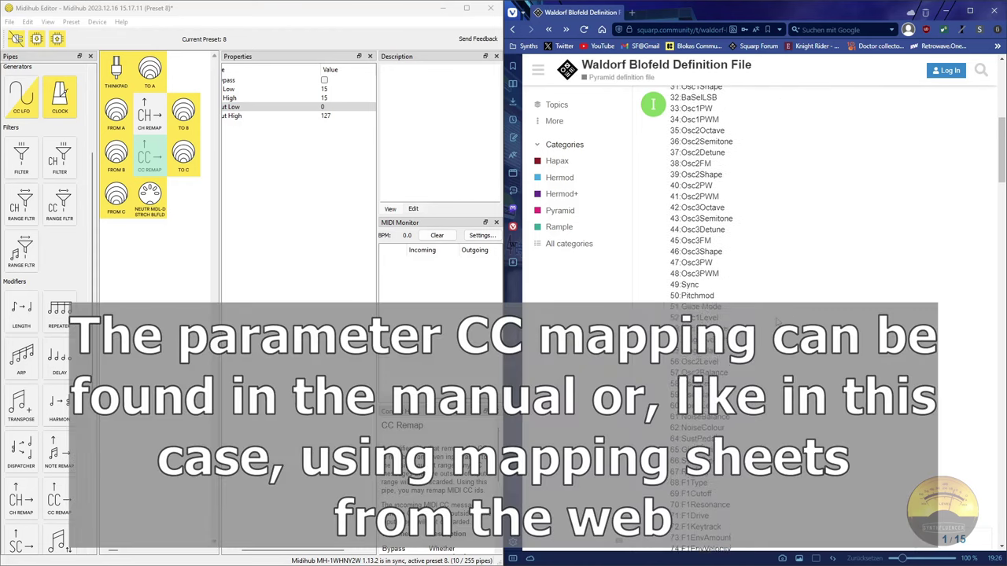
scroll(777, 321, down, 1)
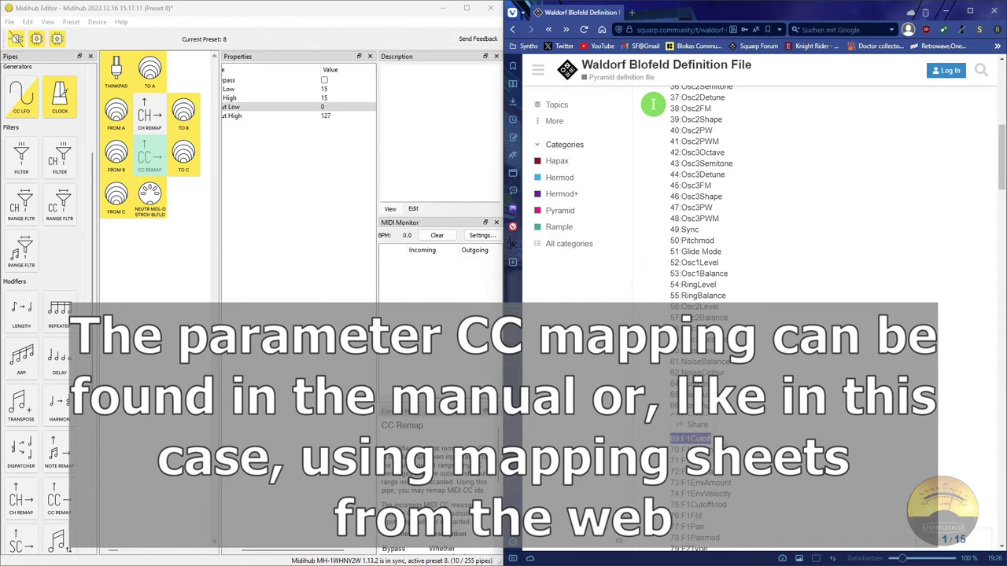
scroll(711, 378, down, 2)
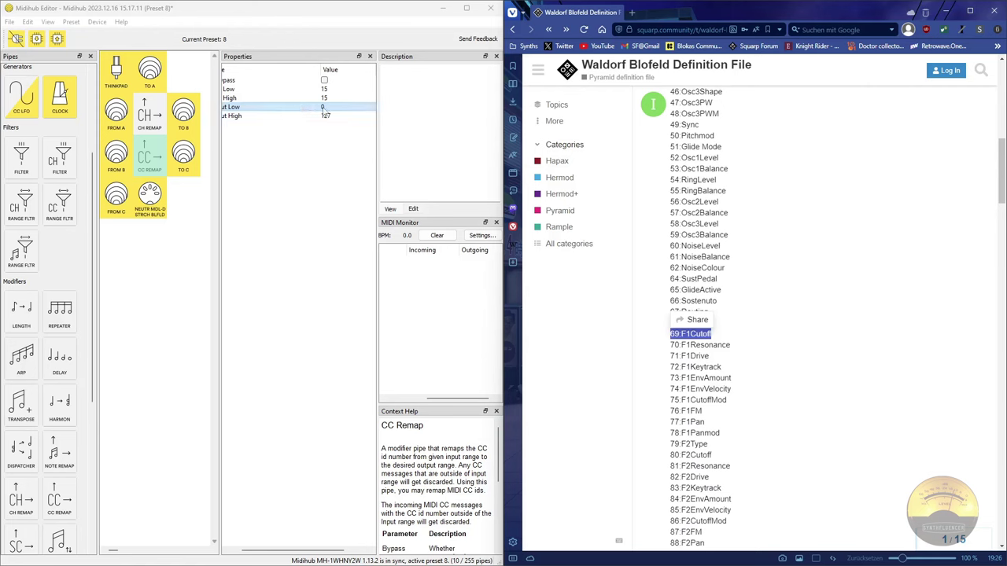
double_click(324, 107)
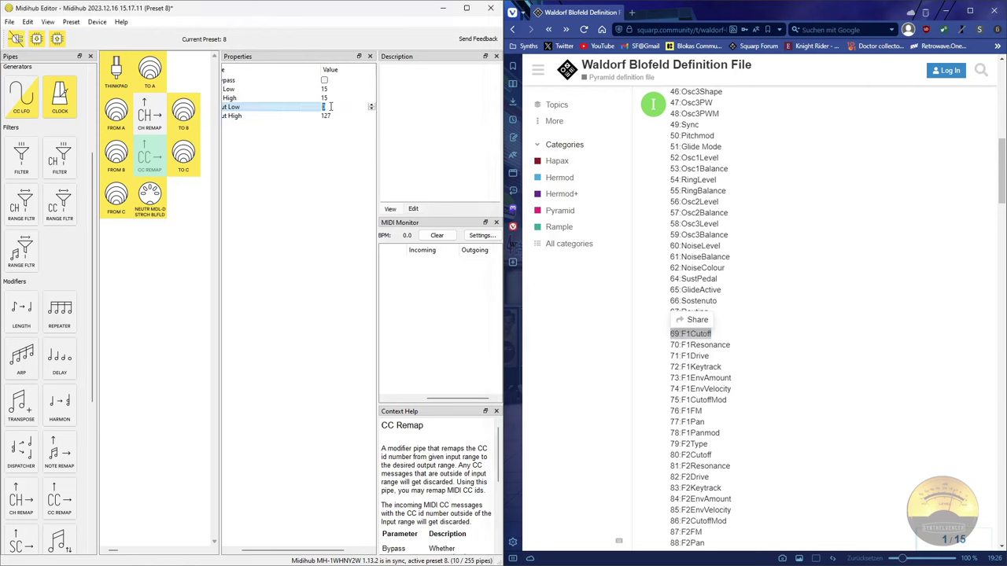
key(Return)
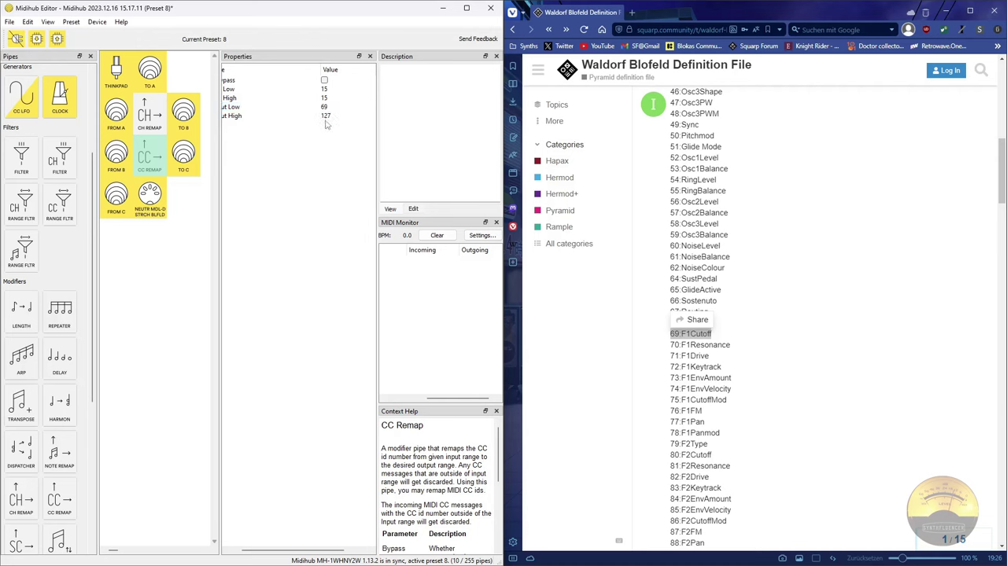
double_click(327, 116)
click(322, 139)
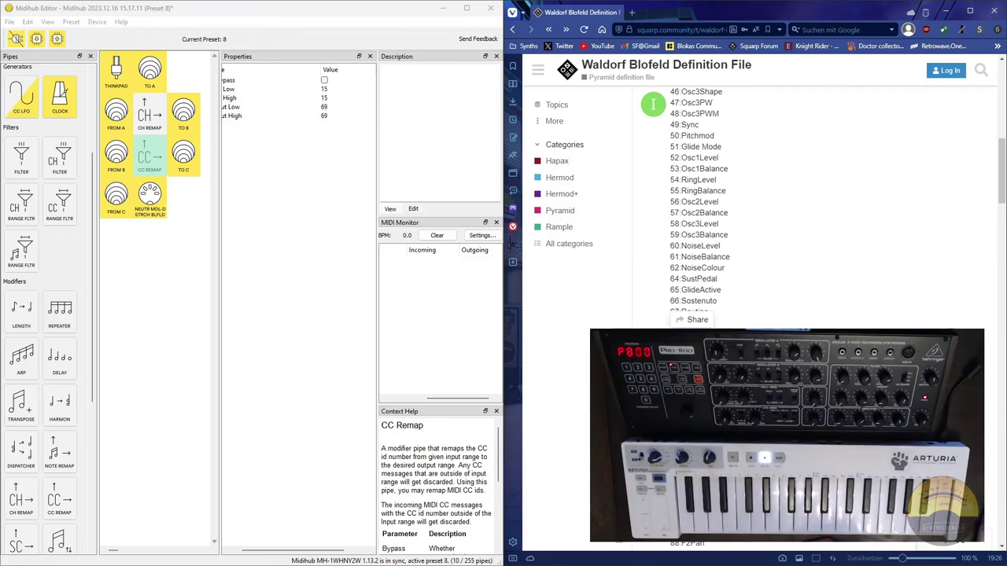
click(115, 70)
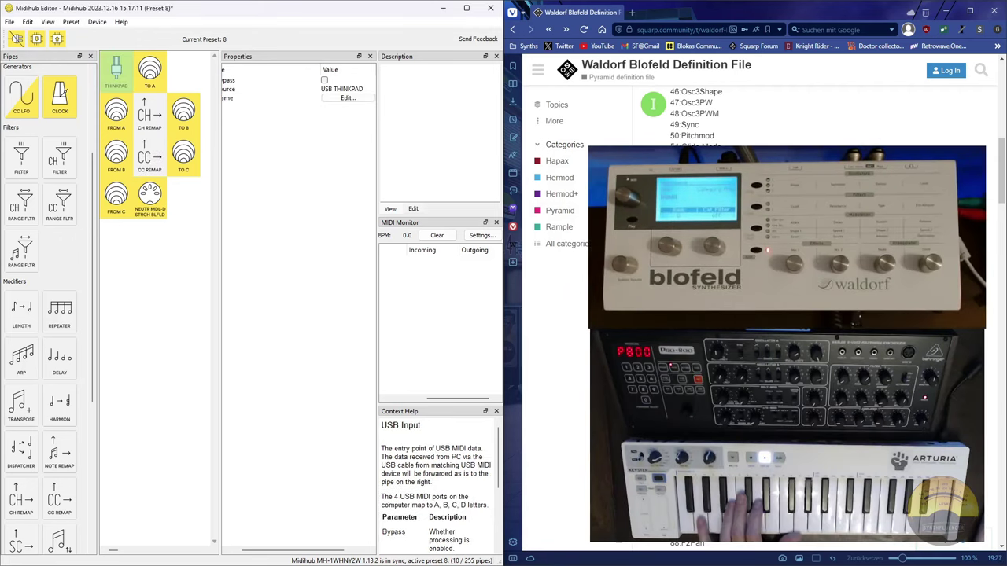